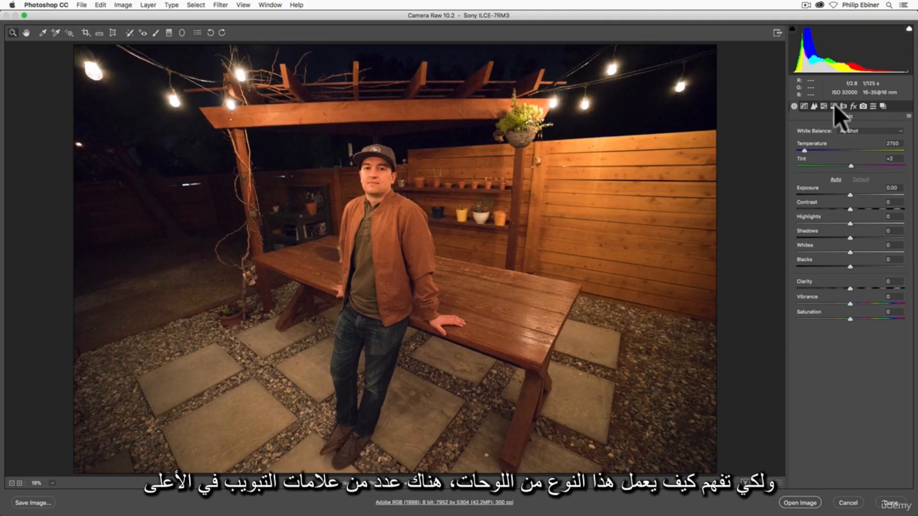
# Step: Look through the photo's adjustment categories from Tone Curve to Presets, including Split Toning and Camera Calibration, and return to the Basic settings
pyautogui.click(804, 106)
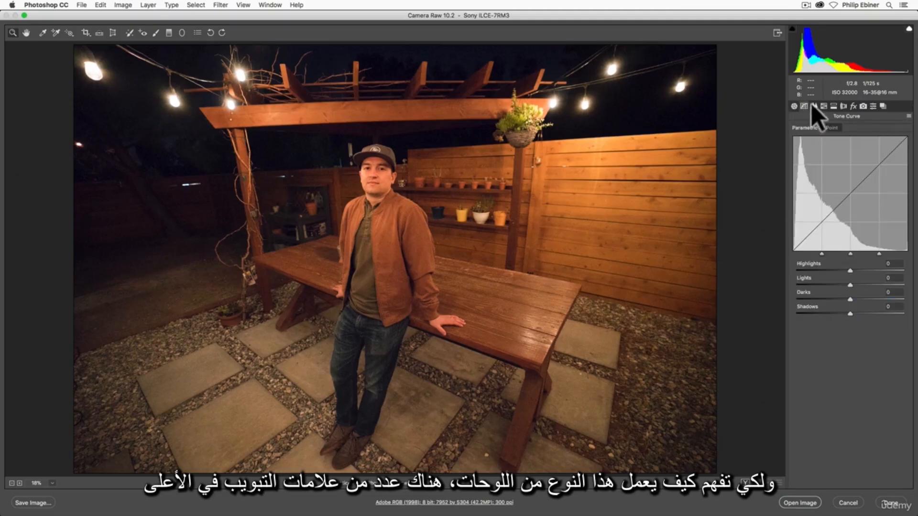
pyautogui.click(815, 105)
pyautogui.click(822, 105)
pyautogui.click(833, 107)
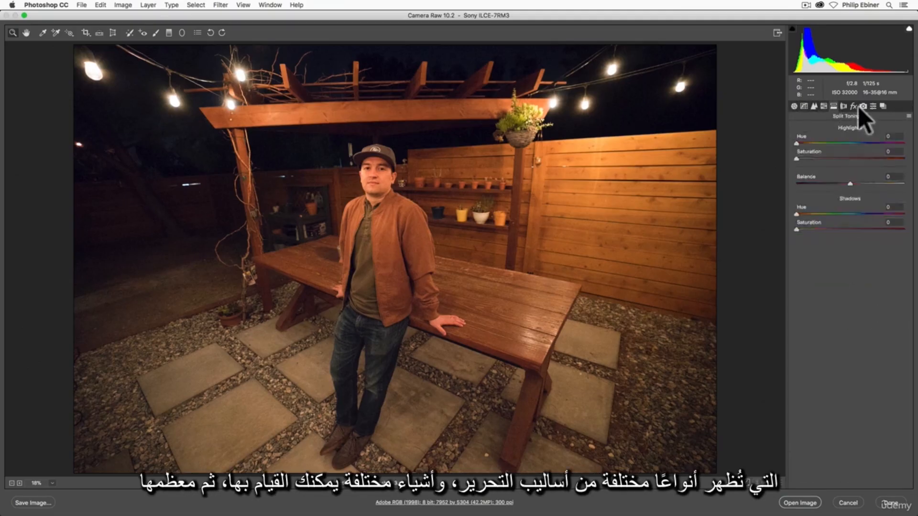
pyautogui.click(844, 107)
pyautogui.click(853, 106)
pyautogui.click(863, 107)
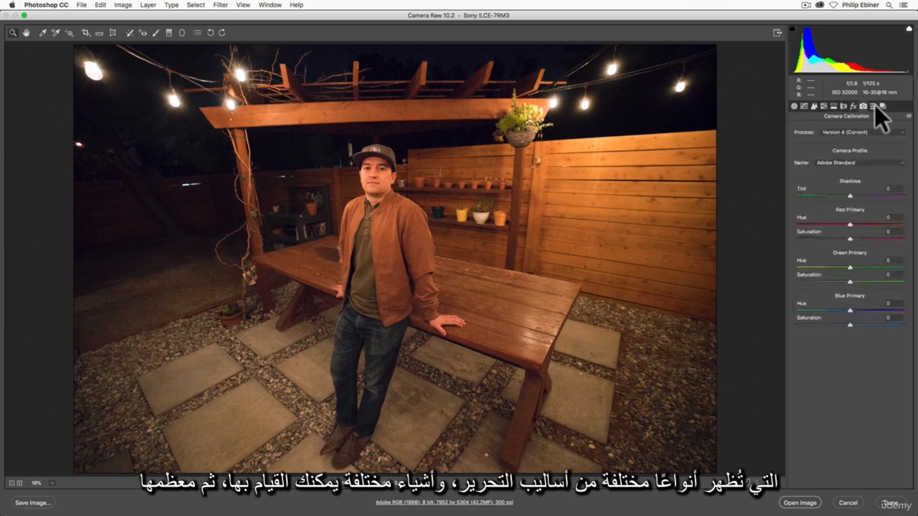
pyautogui.click(872, 106)
pyautogui.click(793, 106)
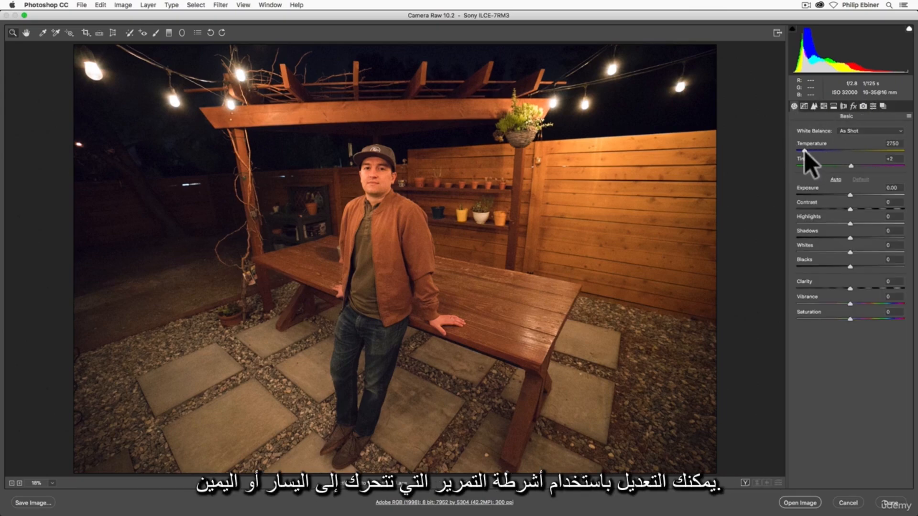
# Step: Try a much warmer color temperature, reset it, and set the white balance back to As Shot
pyautogui.moveTo(805, 151); pyautogui.dragTo(857, 154)
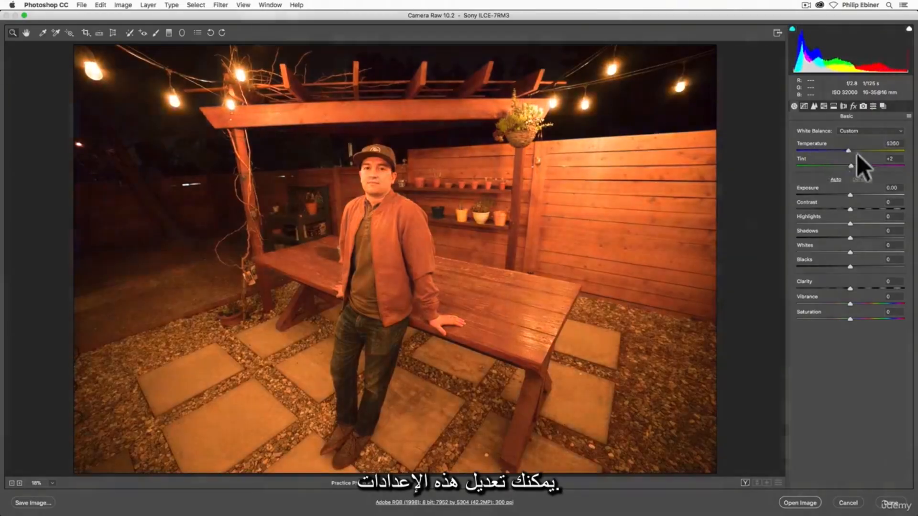
pyautogui.doubleClick(849, 152)
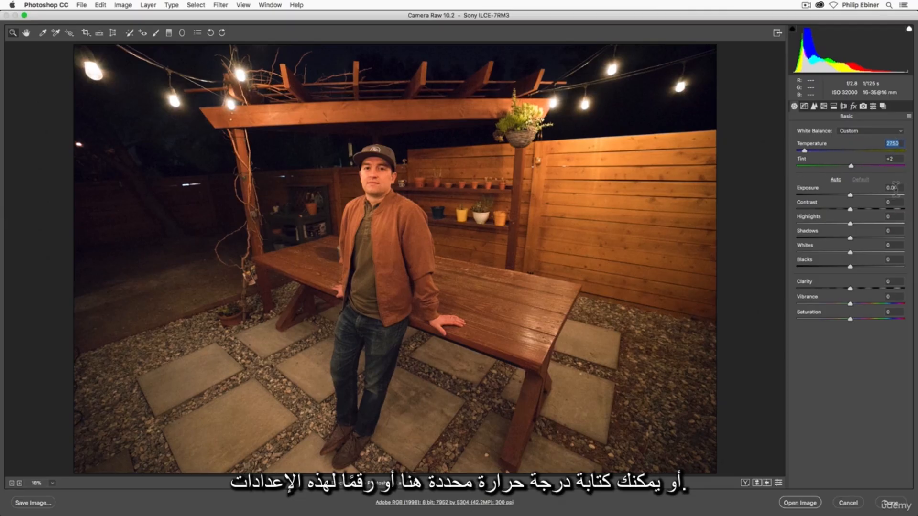
pyautogui.click(856, 130)
pyautogui.click(807, 132)
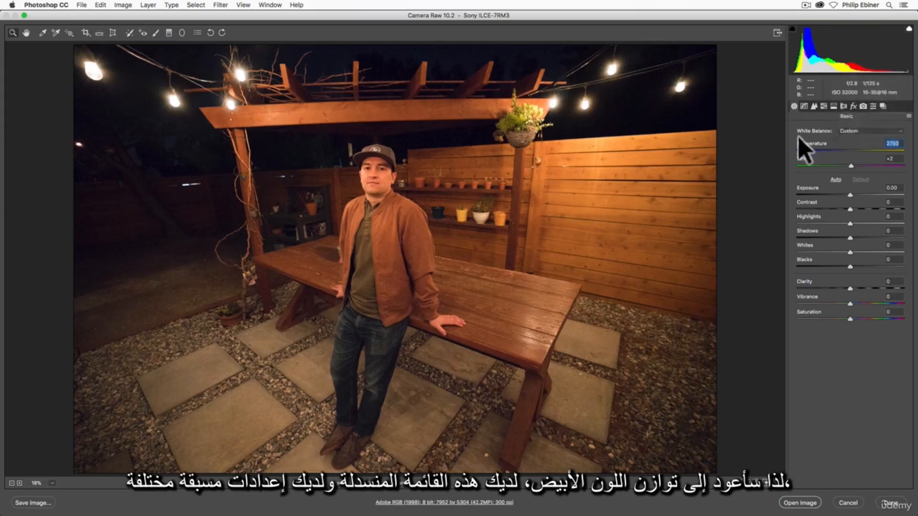
pyautogui.click(858, 130)
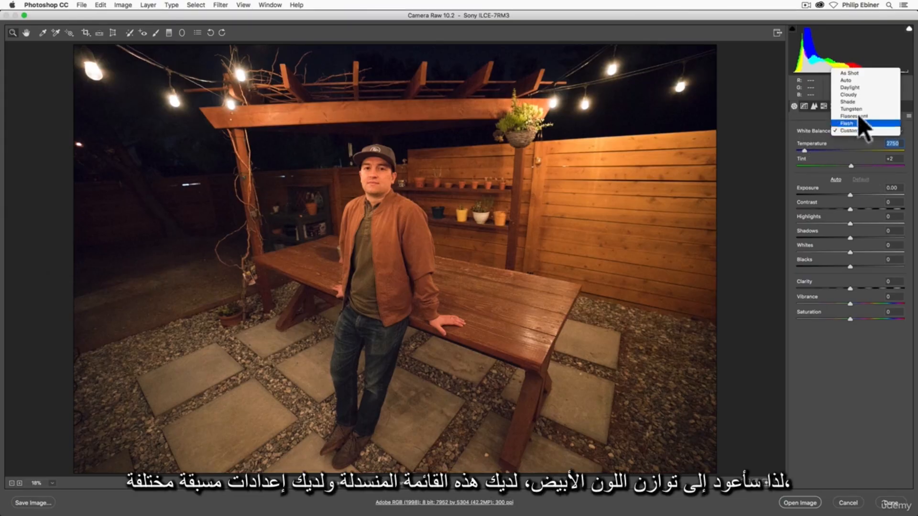
pyautogui.click(855, 73)
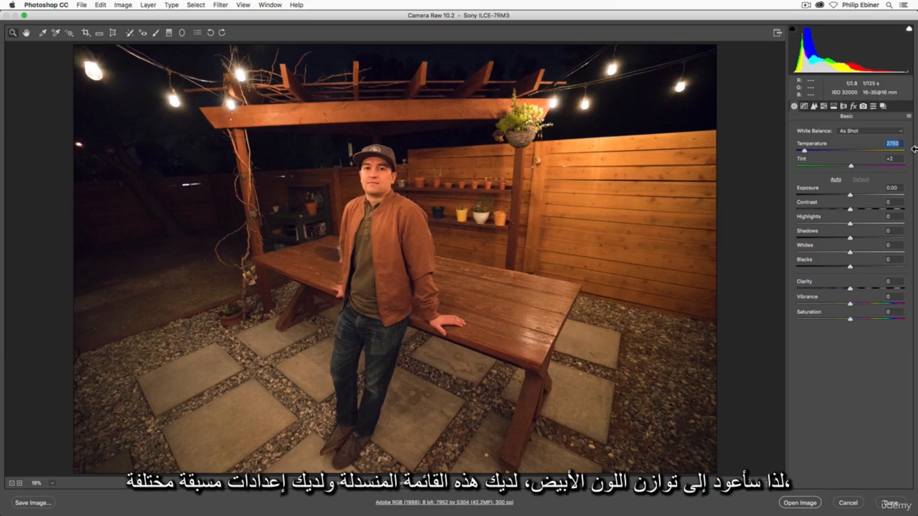
# Step: Try the Tungsten white balance preset on the night photo, followed by the Daylight preset
pyautogui.click(867, 130)
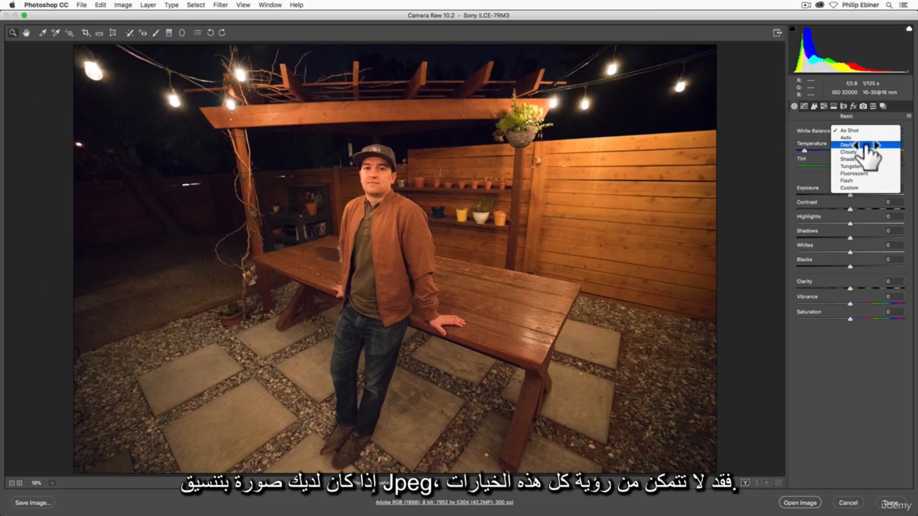
pyautogui.click(844, 131)
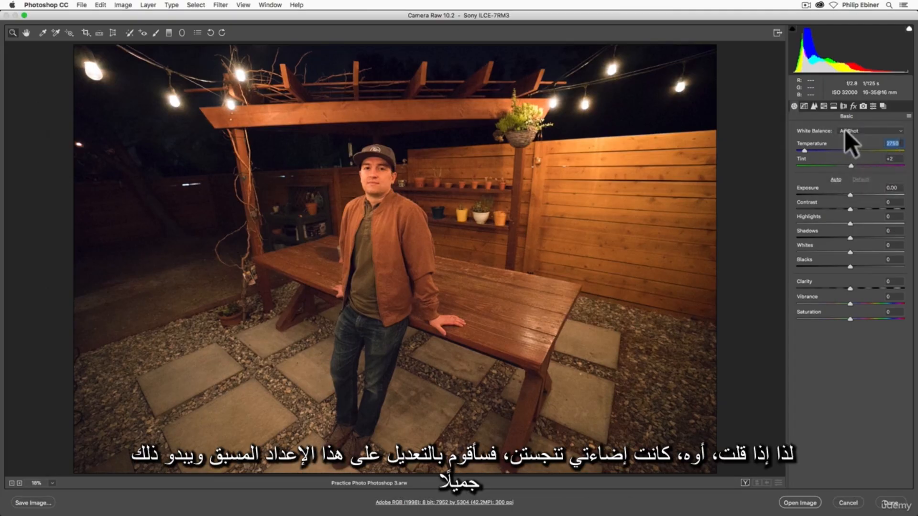
pyautogui.click(847, 130)
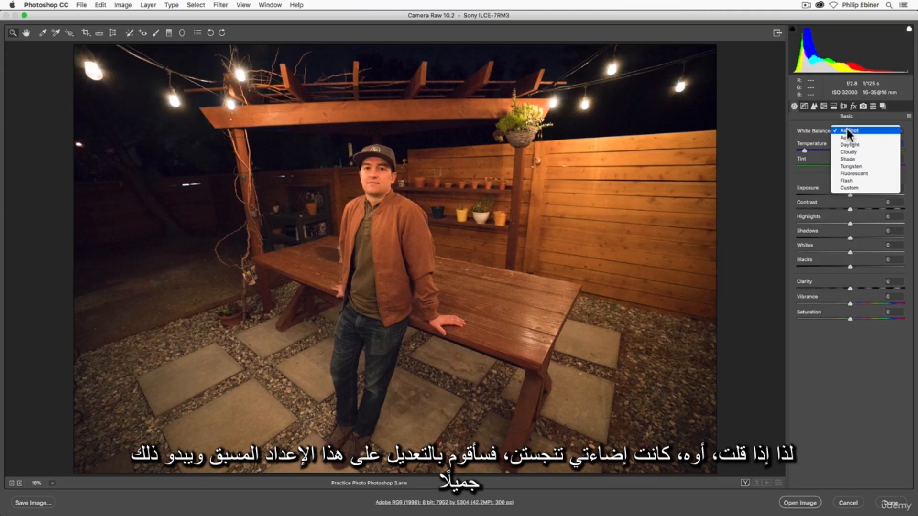
pyautogui.press('Escape')
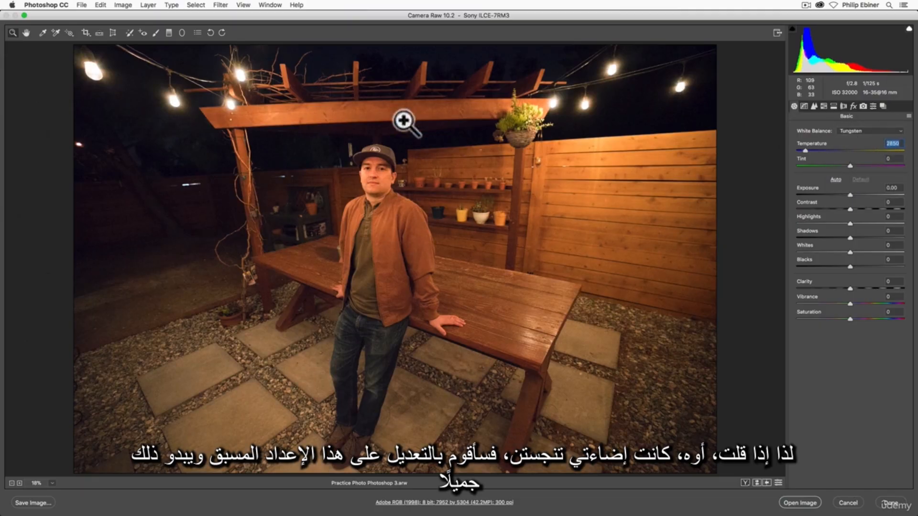
pyautogui.click(857, 129)
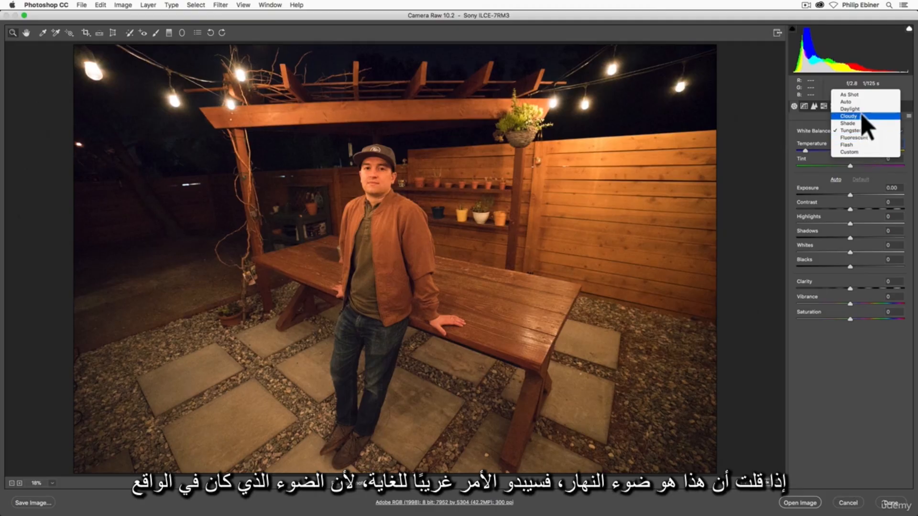
pyautogui.click(860, 109)
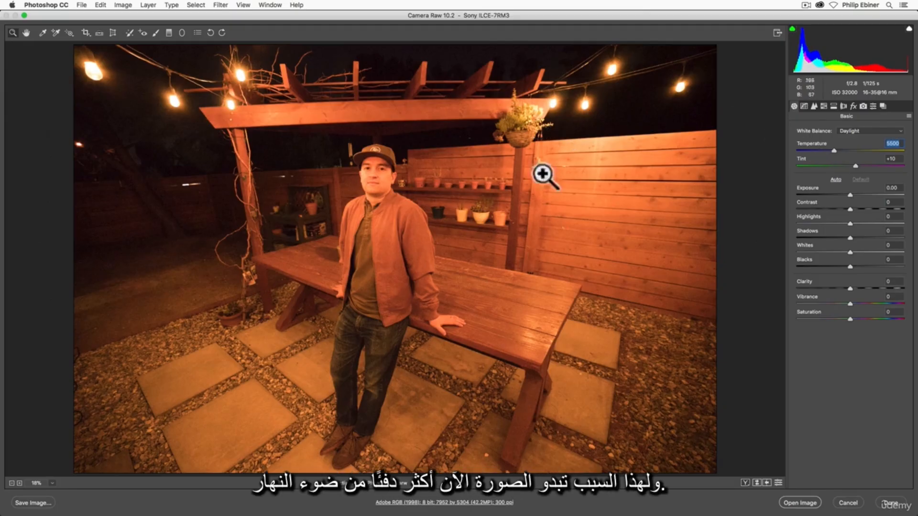
# Step: Try the Auto white balance on the night photo and return it to As Shot
pyautogui.click(874, 130)
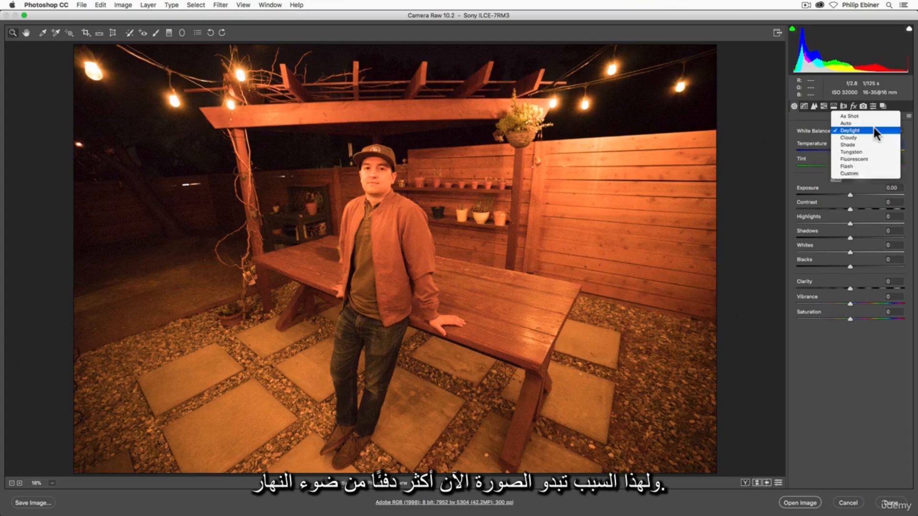
pyautogui.click(877, 123)
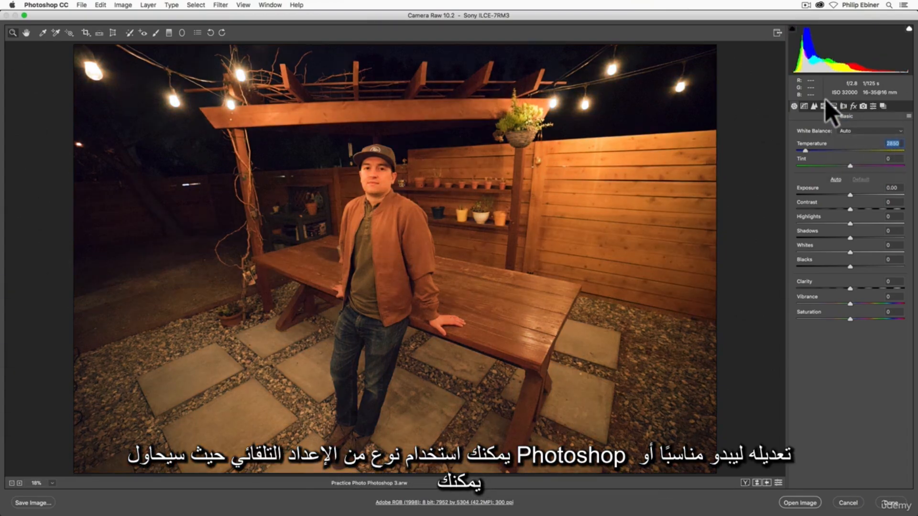
pyautogui.click(867, 131)
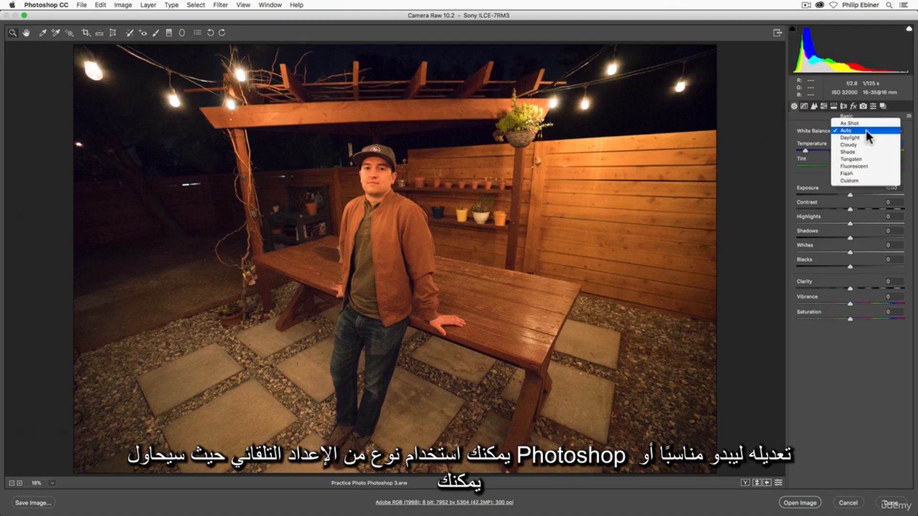
pyautogui.click(875, 125)
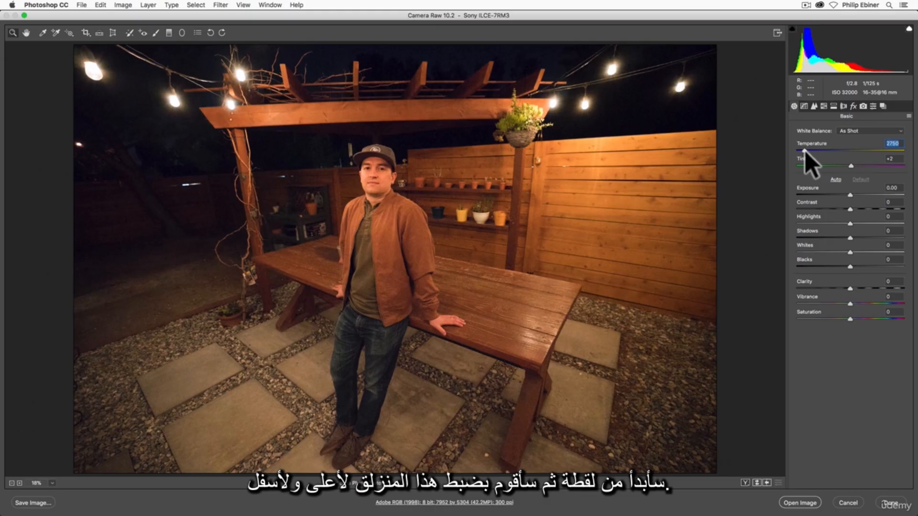
# Step: Fine-tune the night photo's color temperature and set it to exactly 2700
pyautogui.moveTo(805, 151)
pyautogui.mouseDown()
pyautogui.moveTo(812, 152)
pyautogui.moveTo(804, 153)
pyautogui.mouseUp()
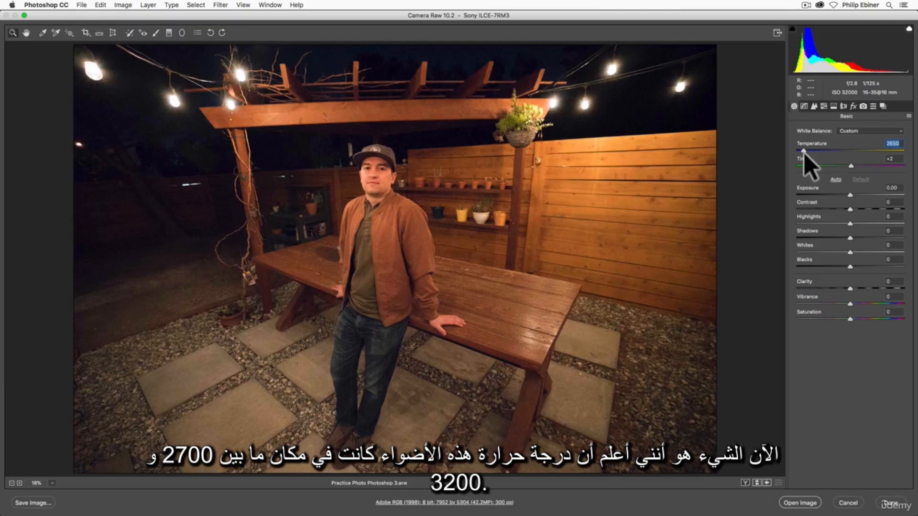
pyautogui.moveTo(804, 153); pyautogui.dragTo(805, 155)
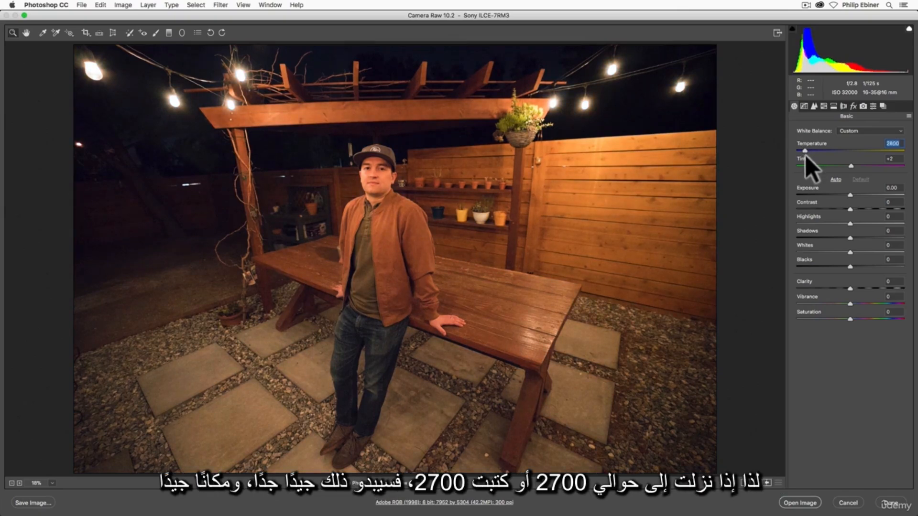
pyautogui.click(896, 143)
pyautogui.press('super+a')
pyautogui.press('super+i')
pyautogui.press('super+a')
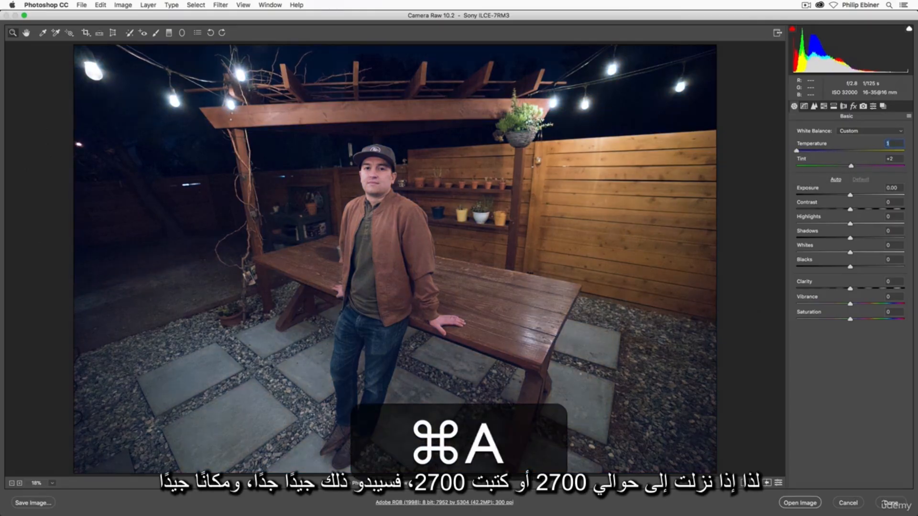
pyautogui.write('2700')
pyautogui.press('Tab')
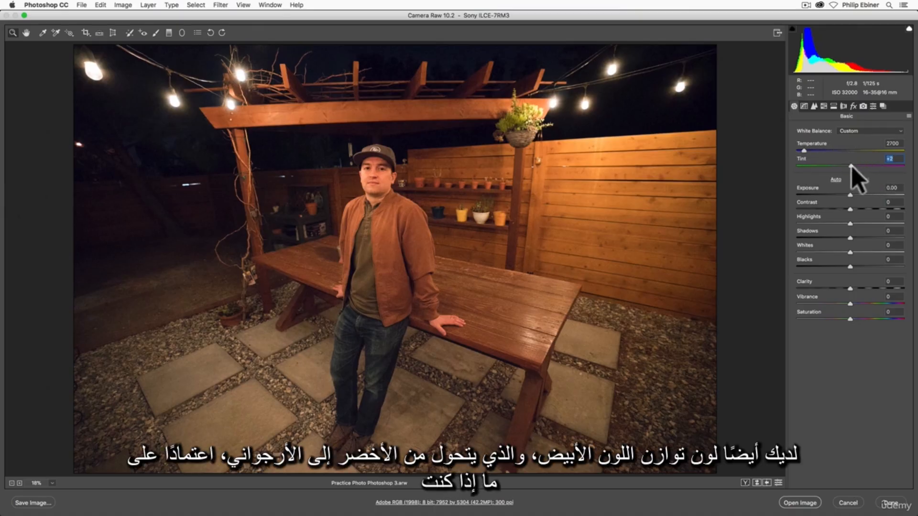
# Step: Try slightly greener and more magenta tints on the night photo and bring the tint back to +2
pyautogui.moveTo(851, 166)
pyautogui.mouseDown()
pyautogui.moveTo(793, 168)
pyautogui.moveTo(886, 167)
pyautogui.moveTo(913, 187)
pyautogui.moveTo(837, 169)
pyautogui.moveTo(847, 171)
pyautogui.mouseUp()
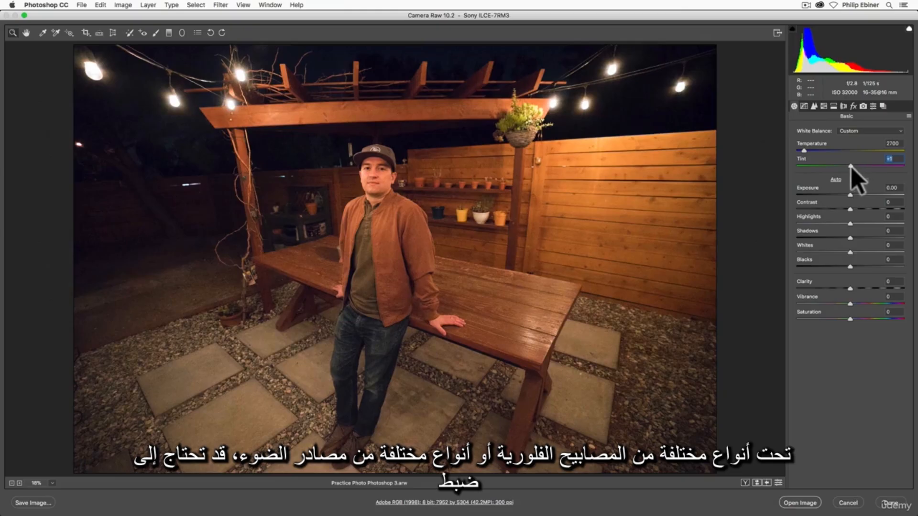
pyautogui.moveTo(852, 167); pyautogui.dragTo(853, 166)
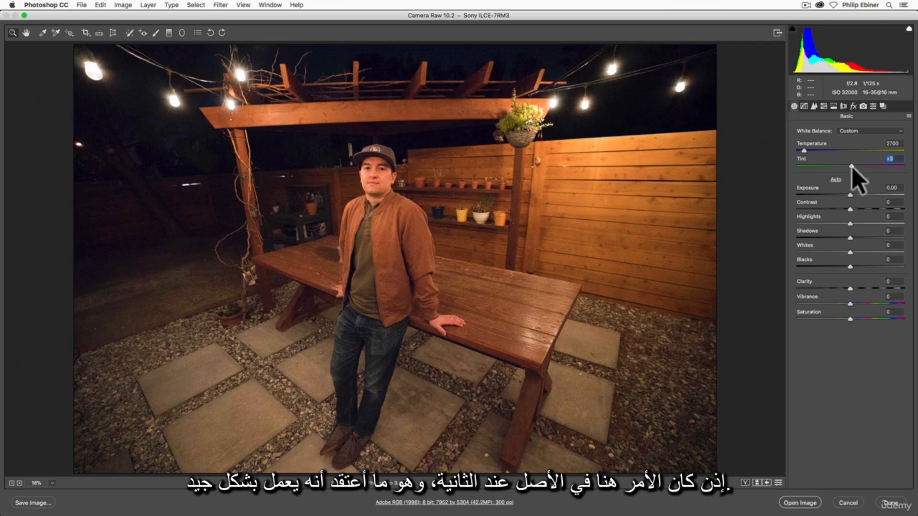
pyautogui.moveTo(851, 167); pyautogui.dragTo(851, 171)
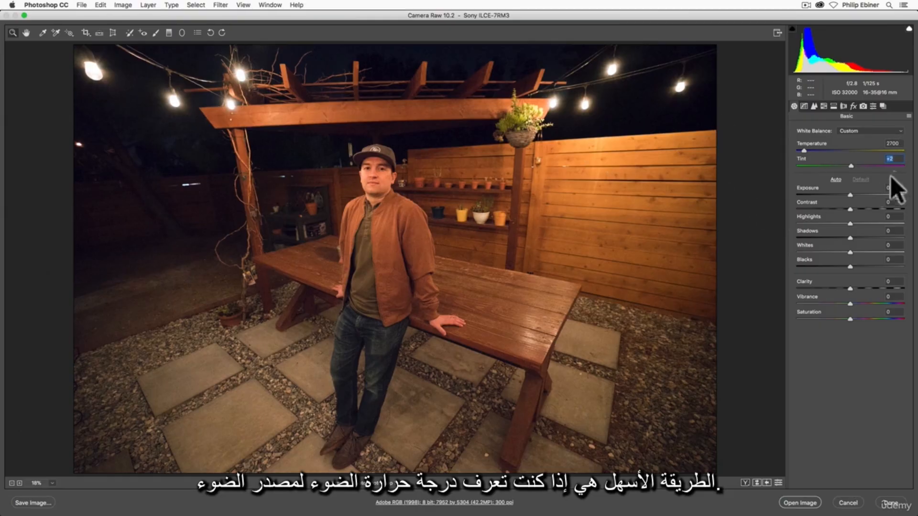
pyautogui.click(898, 143)
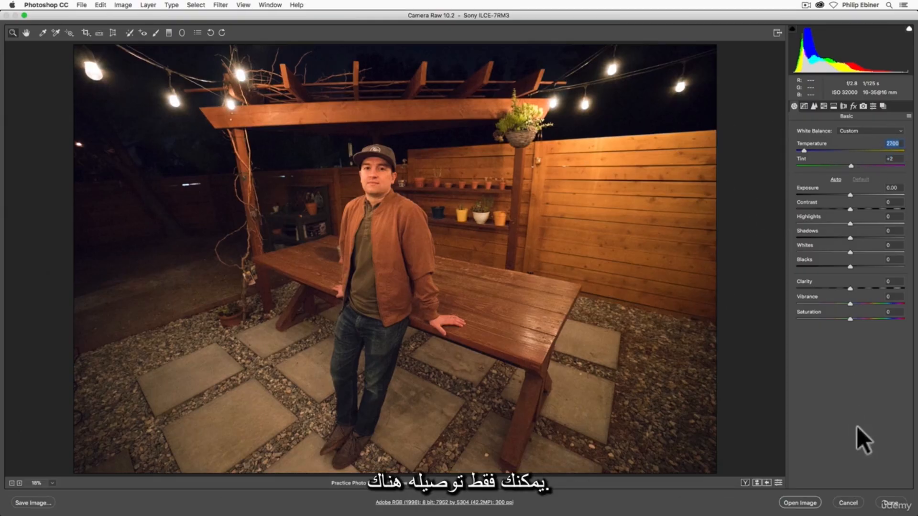
# Step: Close the night photo's raw editing window, switch to Finder and select Practice Photo Photoshop 7.jpg
pyautogui.click(889, 502)
pyautogui.press('super+Tab')
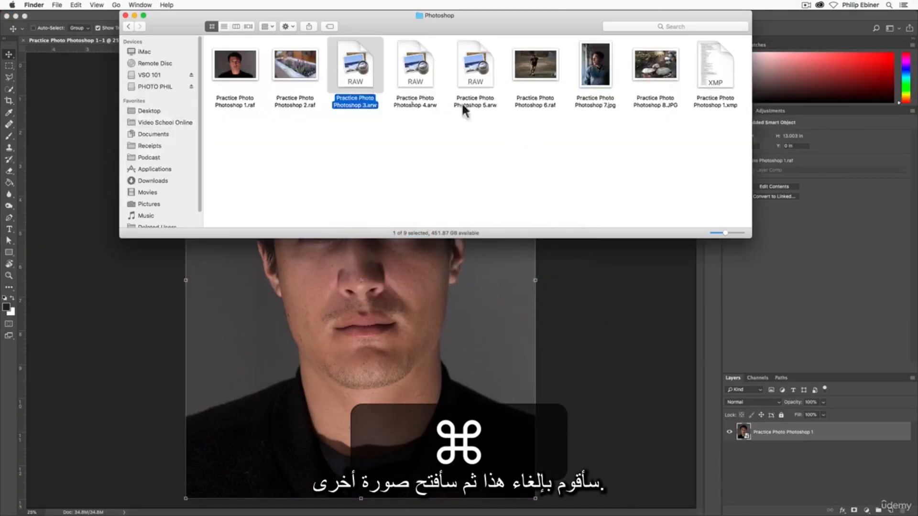
pyautogui.click(599, 66)
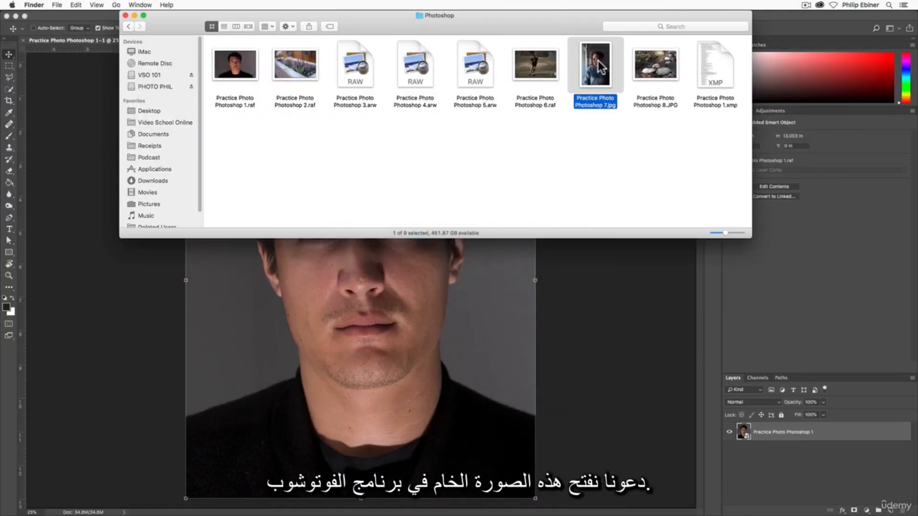
# Step: Switch to Photoshop and open Practice Photo Photoshop 7.jpg with the file format set to Camera Raw
pyautogui.click(68, 129)
pyautogui.click(82, 5)
pyautogui.click(99, 25)
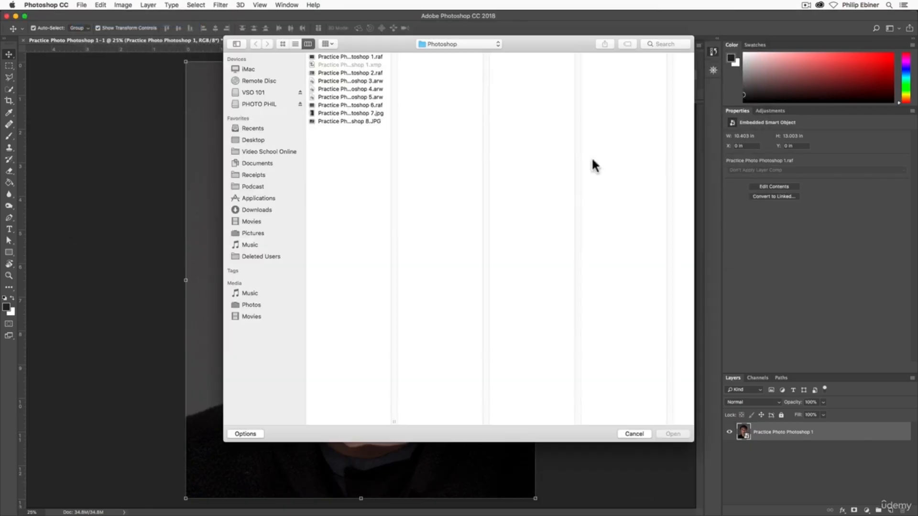
pyautogui.click(325, 114)
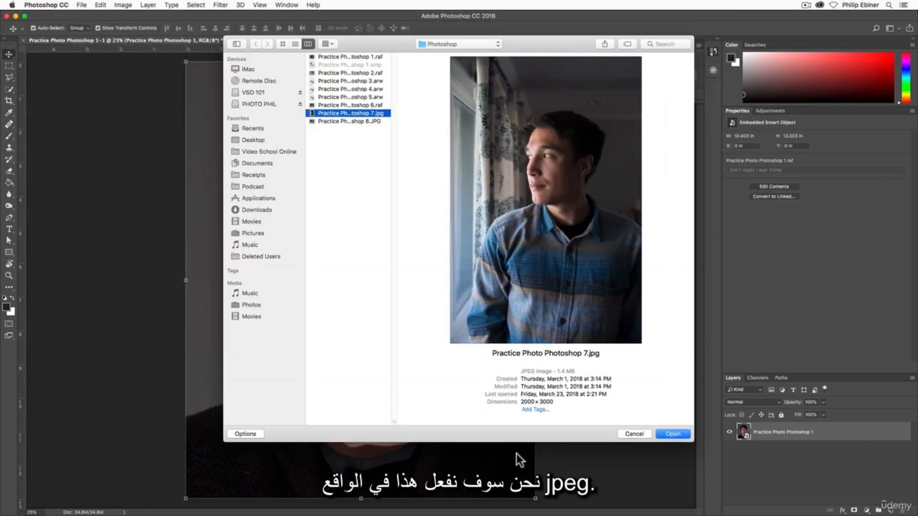
pyautogui.click(246, 434)
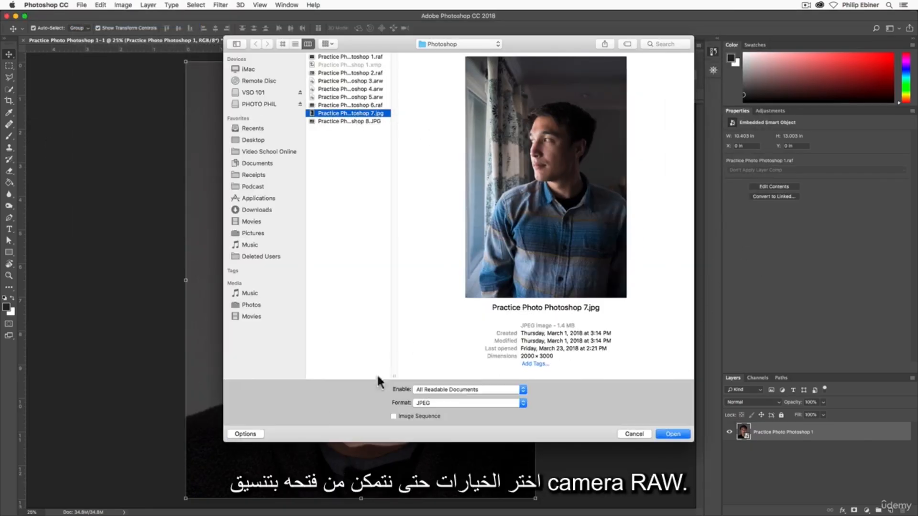
pyautogui.click(441, 401)
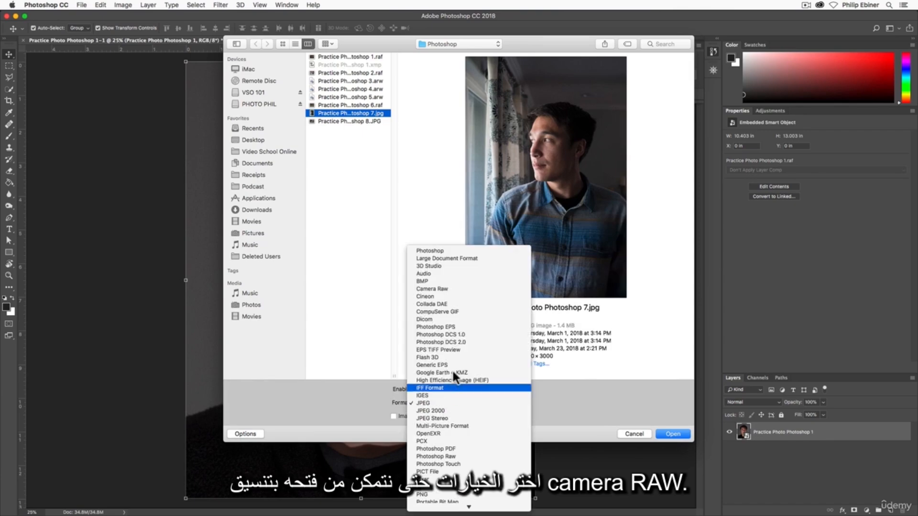
pyautogui.click(467, 292)
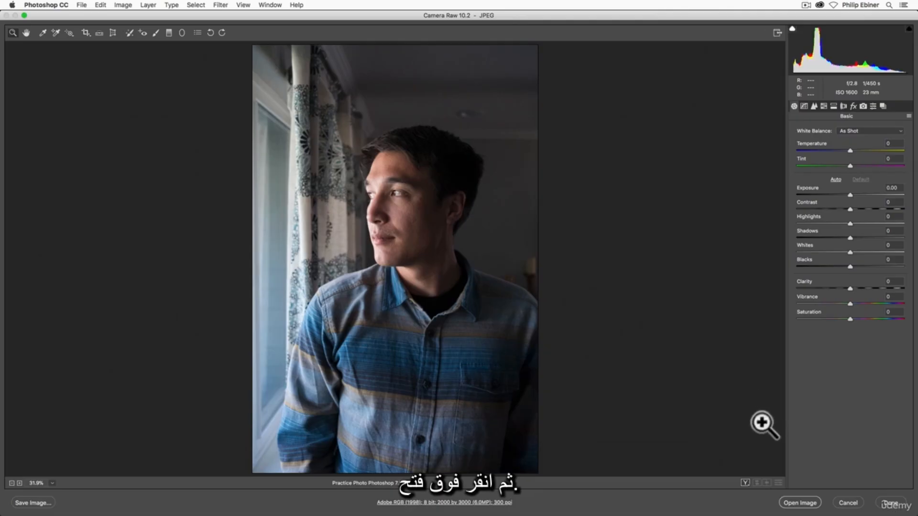
# Step: Check which white balance presets are offered for the JPEG portrait without changing the As Shot setting
pyautogui.click(859, 132)
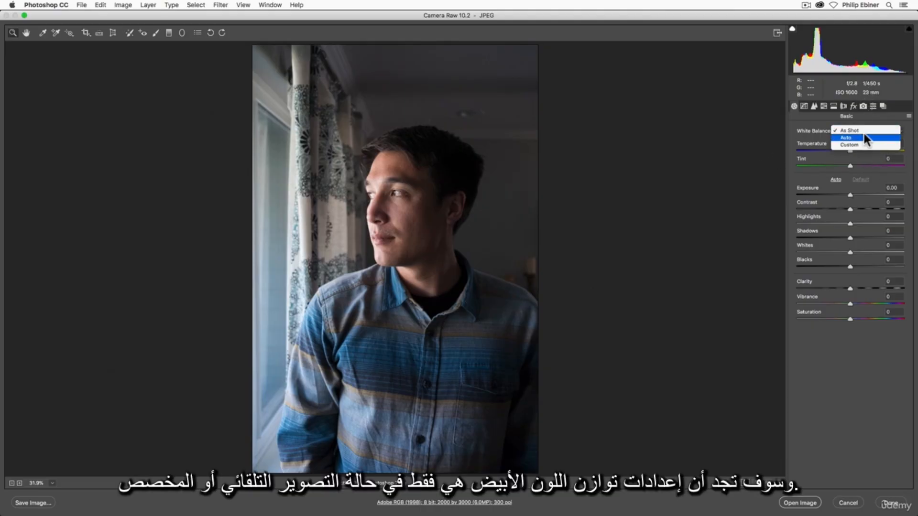
pyautogui.click(803, 134)
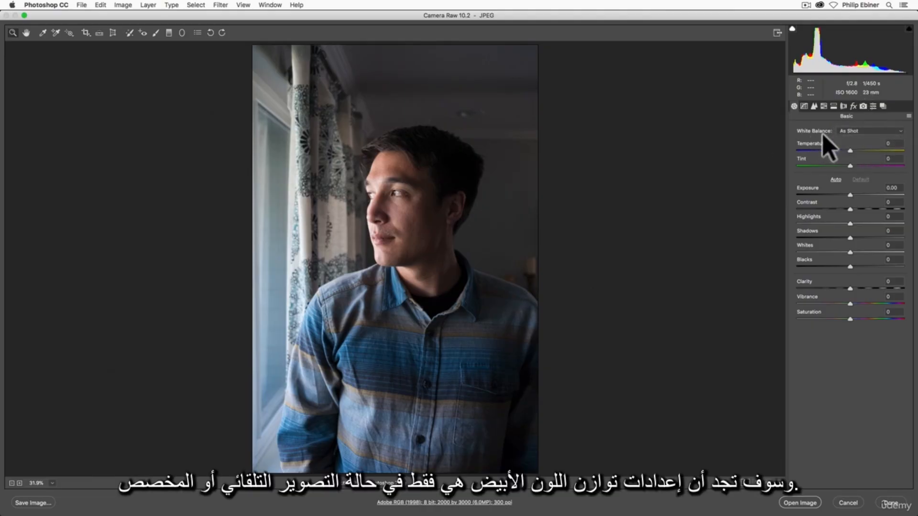
pyautogui.click(859, 131)
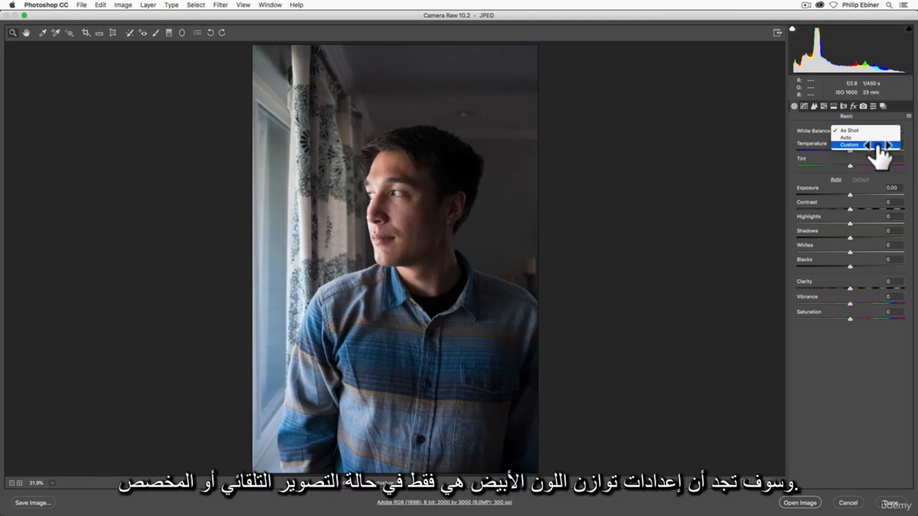
pyautogui.click(813, 131)
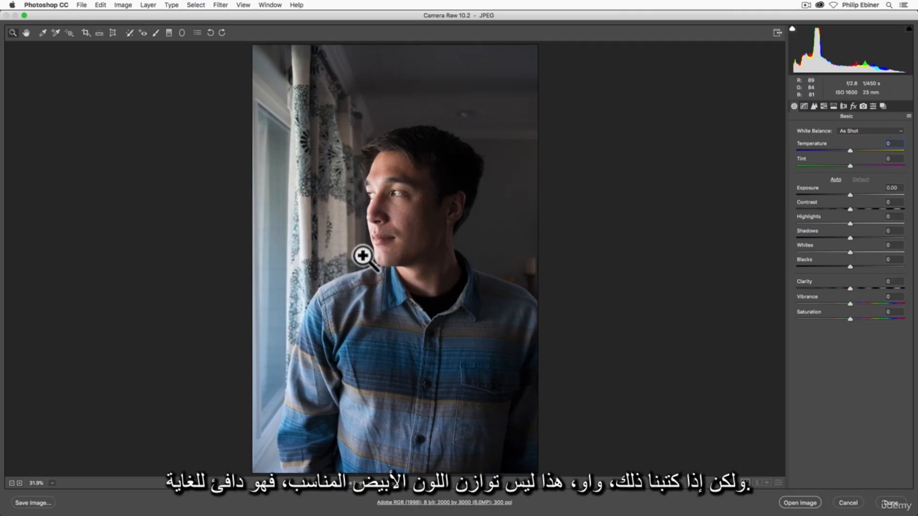
# Step: Try a color temperature of 5600 on the JPEG portrait and bring the temperature down to +13
pyautogui.press('BackSpace')
pyautogui.write('5600')
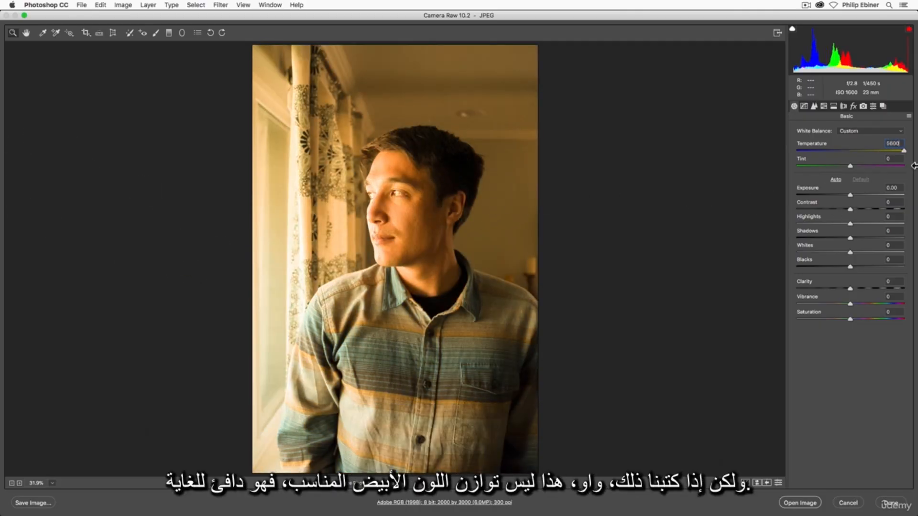
pyautogui.press('Return')
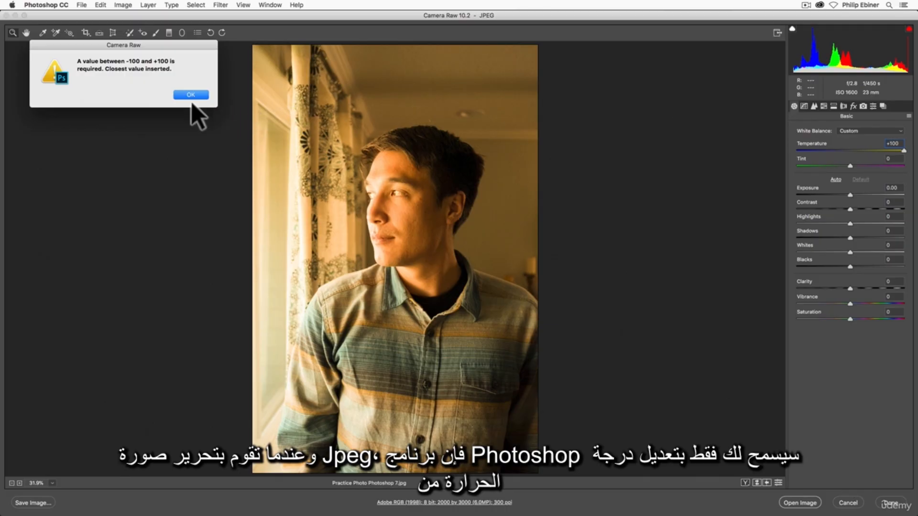
pyautogui.click(192, 94)
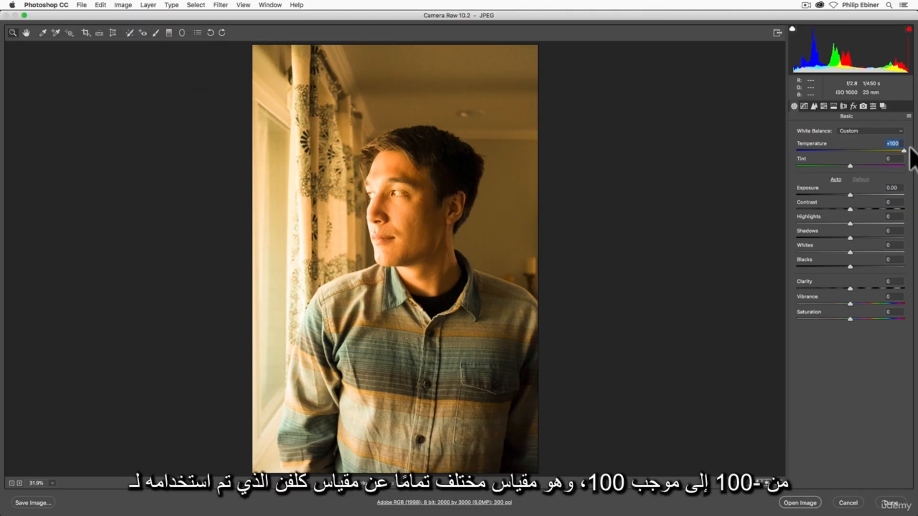
pyautogui.moveTo(897, 150); pyautogui.dragTo(855, 154)
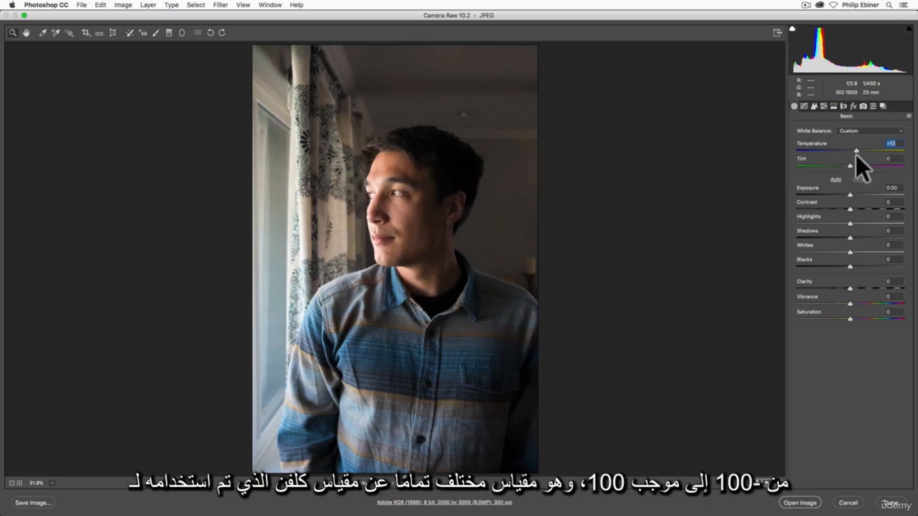